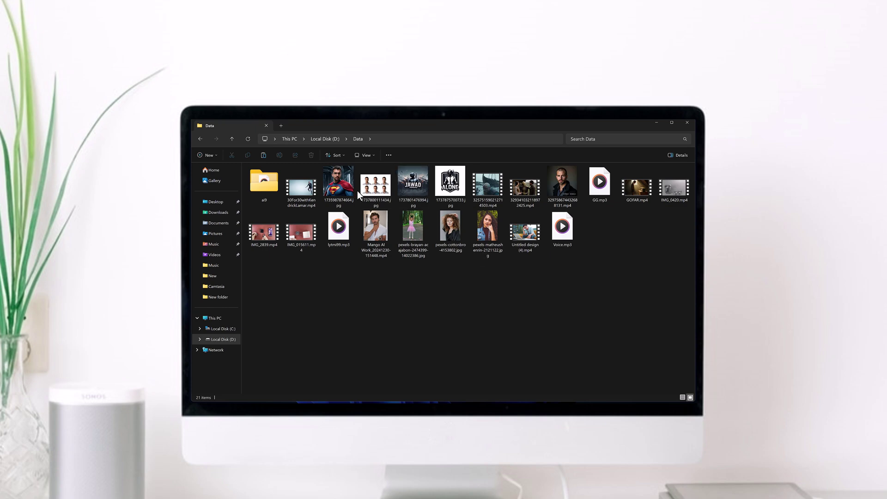
# - Preview 1737875700733.jpg and GOFAR.mp4, then delete all 16 media files from D:\Data
pyautogui.doubleClick(450, 183)
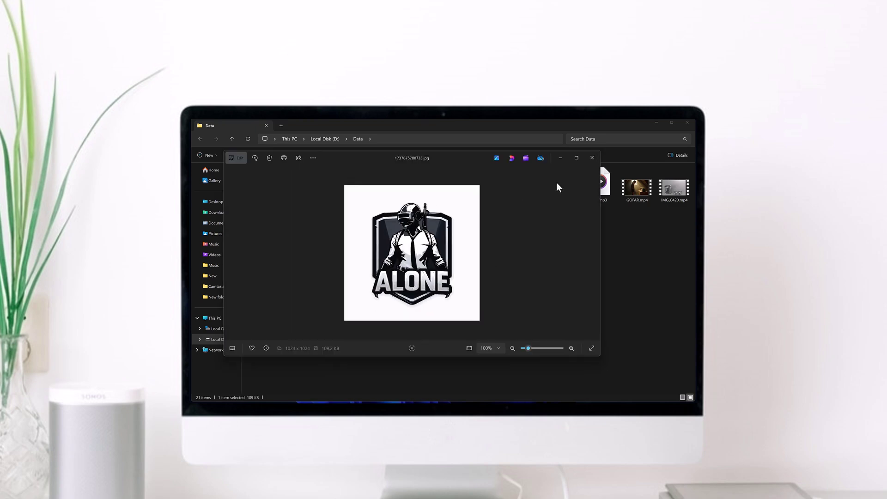
pyautogui.click(590, 159)
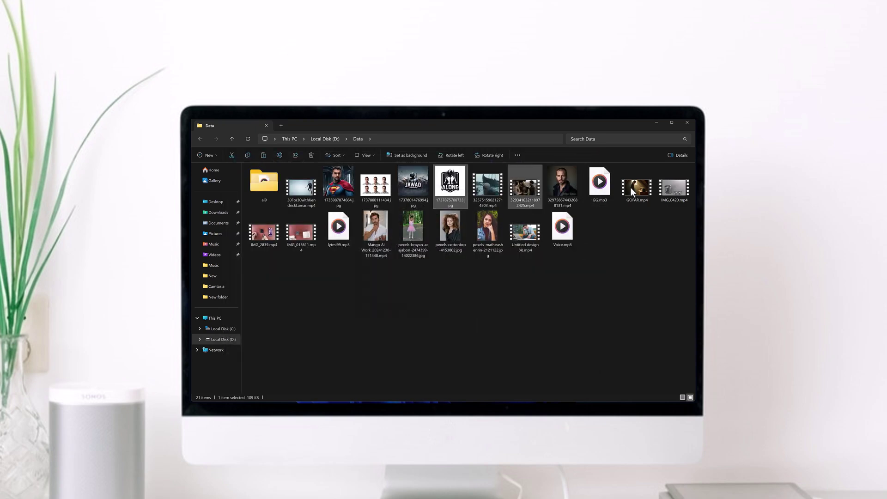
pyautogui.click(645, 190)
pyautogui.doubleClick(645, 191)
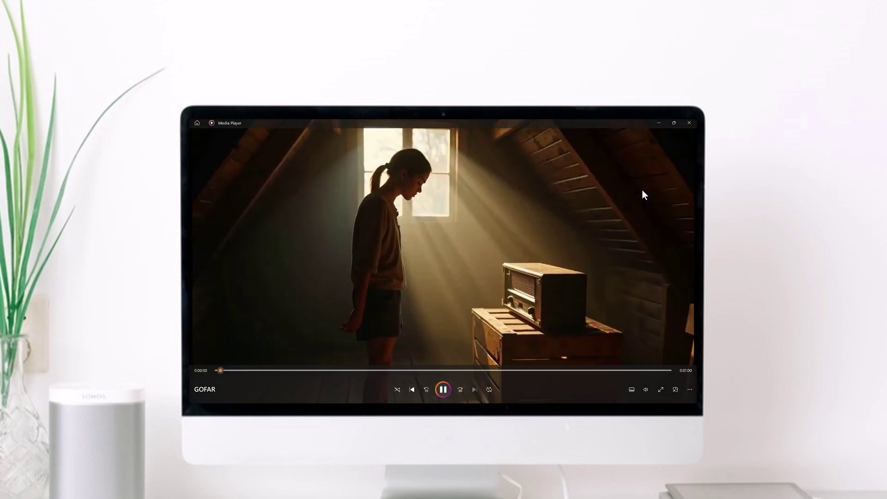
pyautogui.click(689, 124)
pyautogui.moveTo(681, 292); pyautogui.dragTo(268, 184)
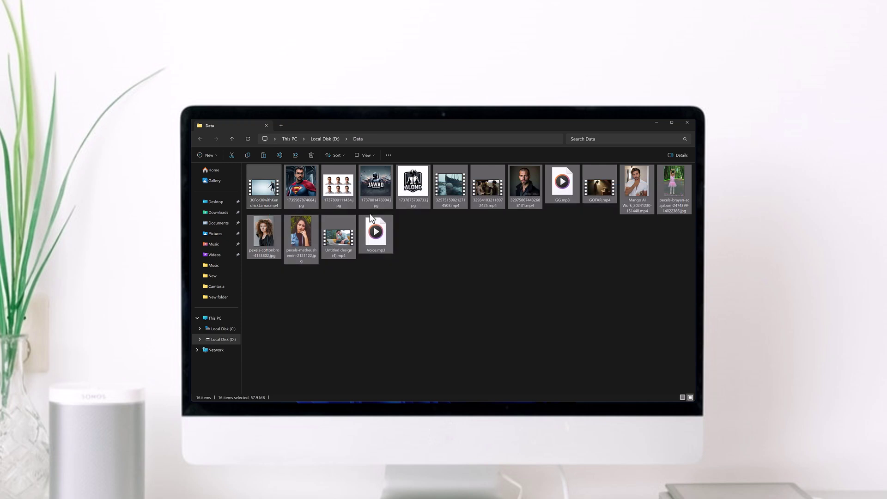
pyautogui.press('Delete')
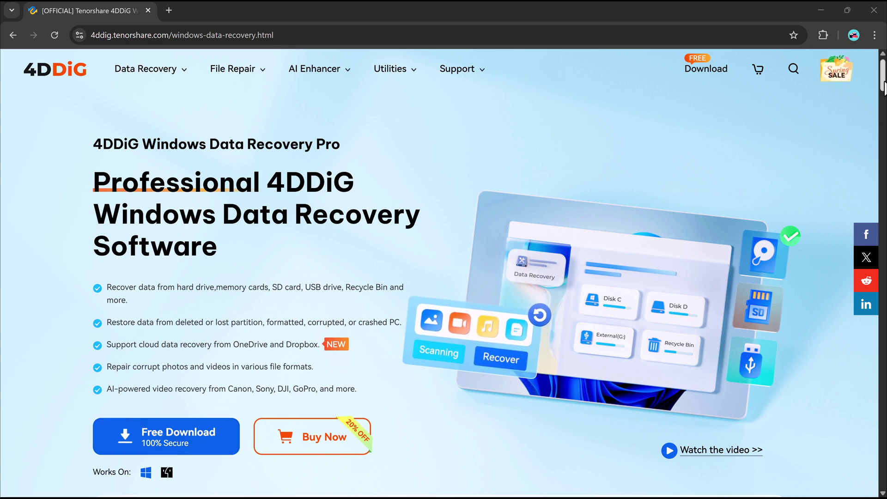
# - Scroll the 4DDiG product page and view the Partition, Hard Drive, Crashed PC and Other Scenarios tabs
pyautogui.scroll(-5, 883, 111)
pyautogui.moveTo(883, 111); pyautogui.dragTo(883, 127)
pyautogui.click(330, 156)
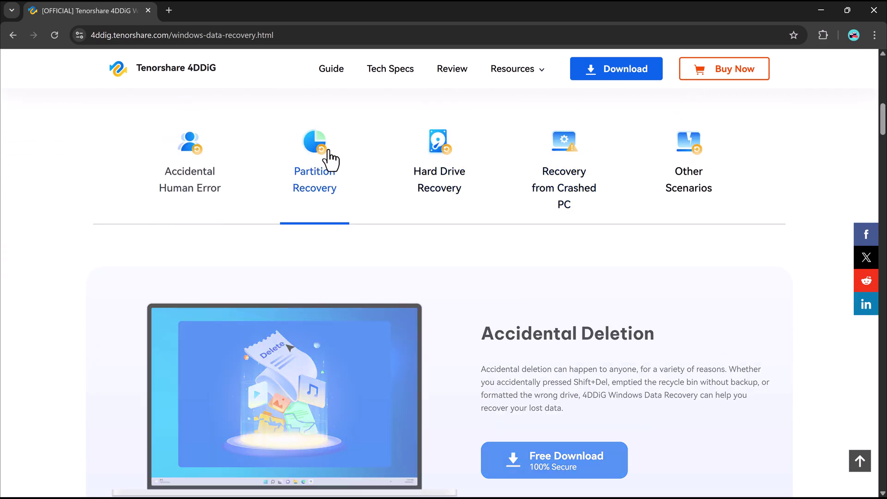
pyautogui.click(420, 143)
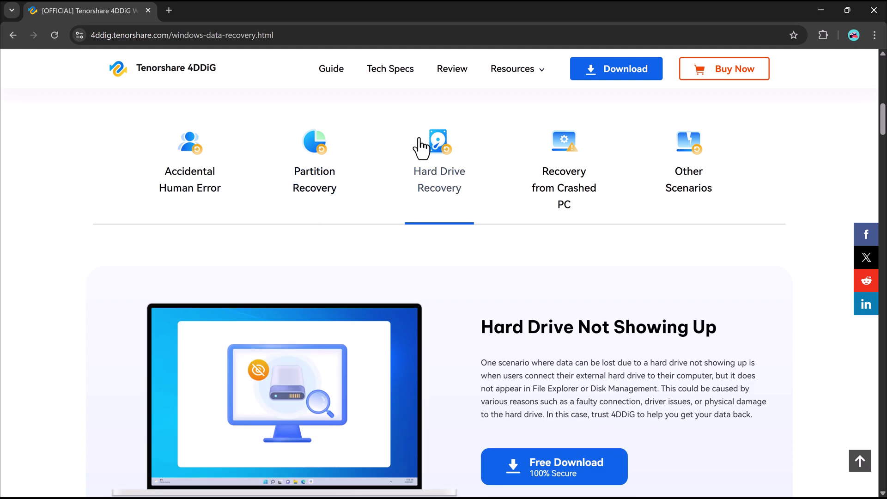
pyautogui.click(564, 152)
pyautogui.click(694, 154)
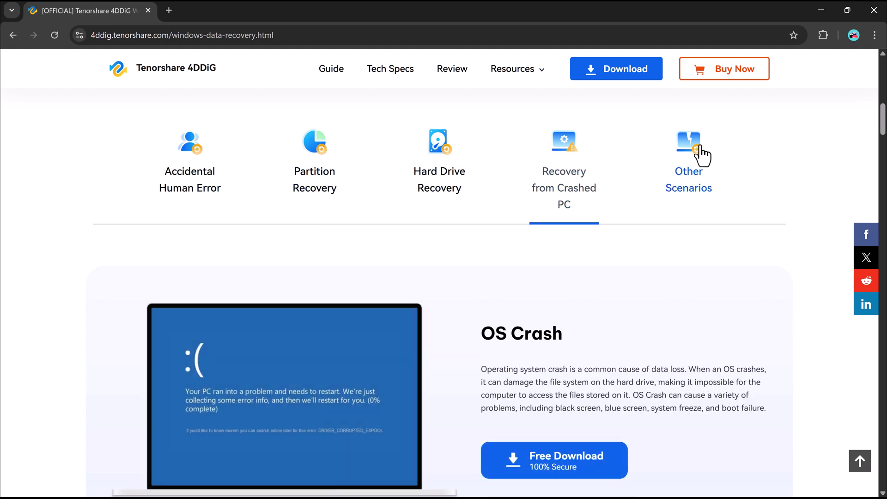
pyautogui.moveTo(882, 130); pyautogui.dragTo(883, 170)
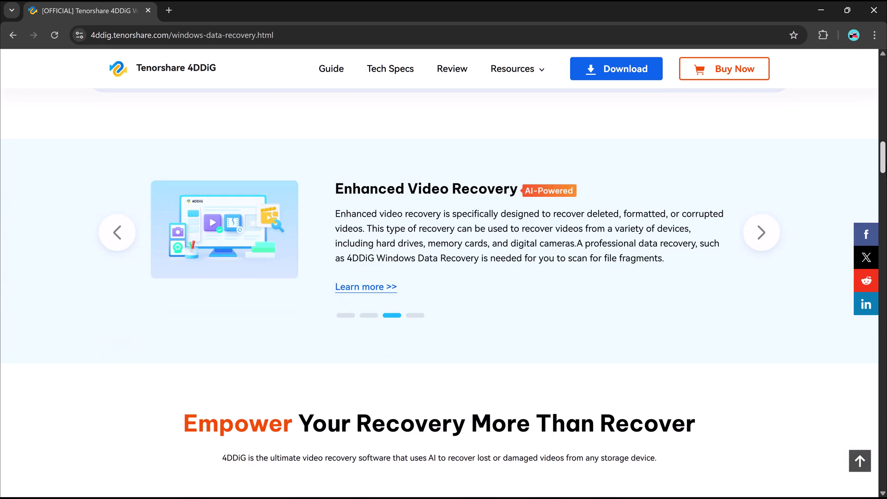
pyautogui.scroll(-9, 318, 280)
pyautogui.scroll(1, 319, 279)
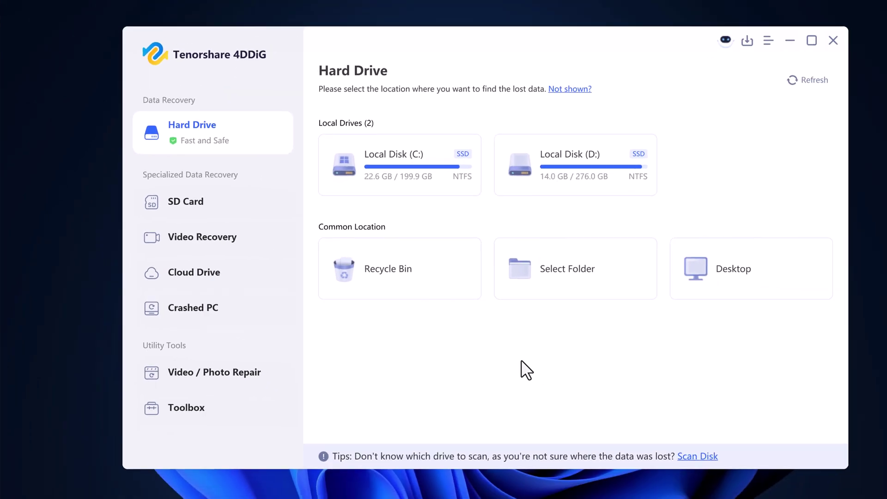
# - Look over the Local Disk and location cards on 4DDiG's Hard Drive screen
pyautogui.moveTo(535, 190)
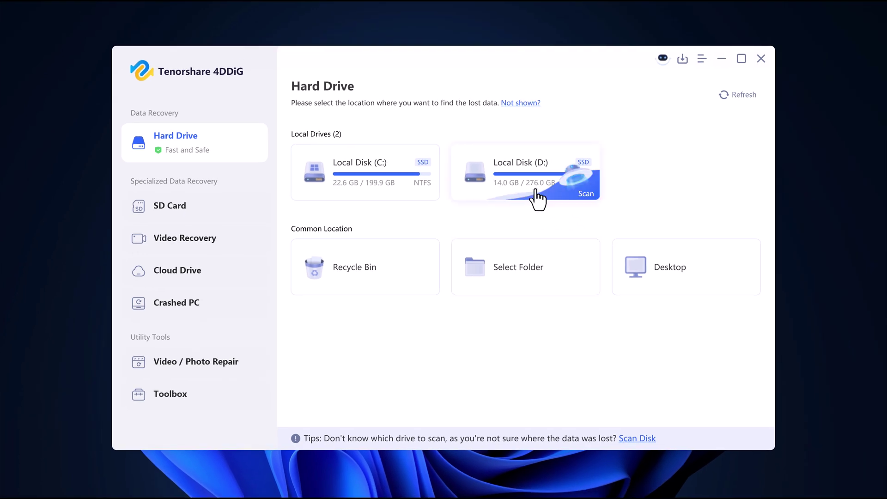
pyautogui.moveTo(372, 287)
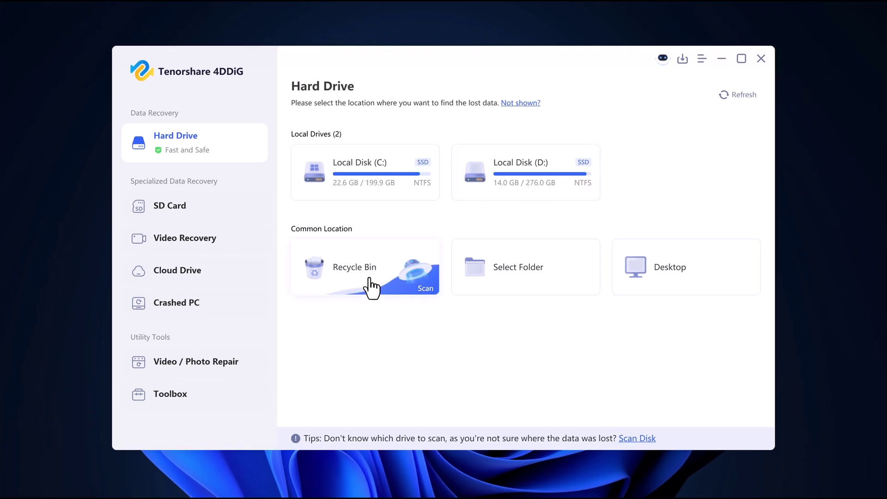
pyautogui.moveTo(505, 283)
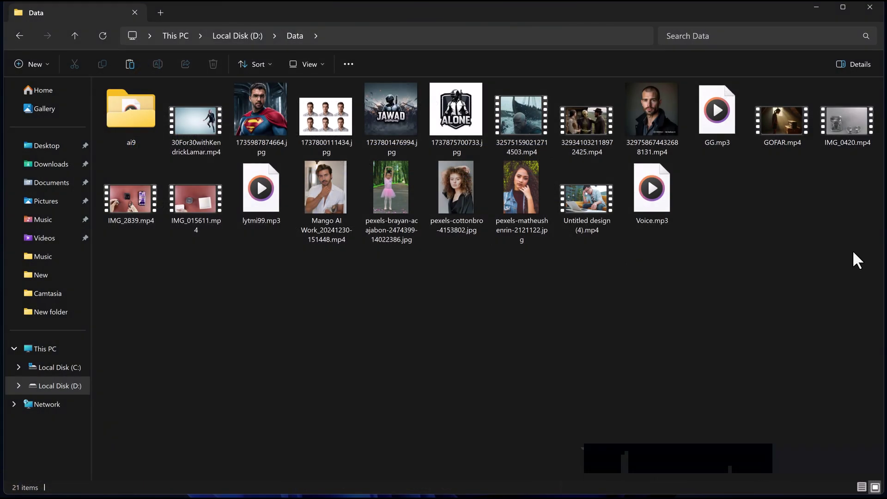
# - Preview 1737875700733.jpg, then select the 16 media files in D:\Data and delete them
pyautogui.doubleClick(446, 121)
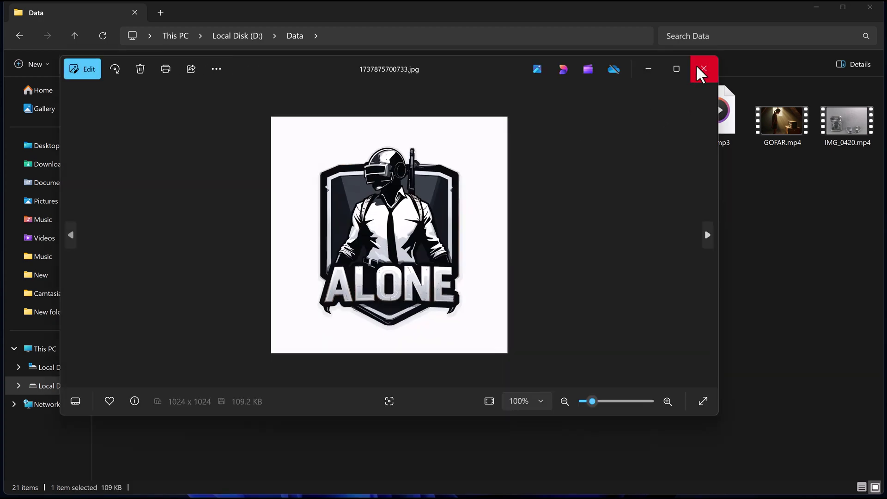
pyautogui.click(702, 69)
pyautogui.click(795, 119)
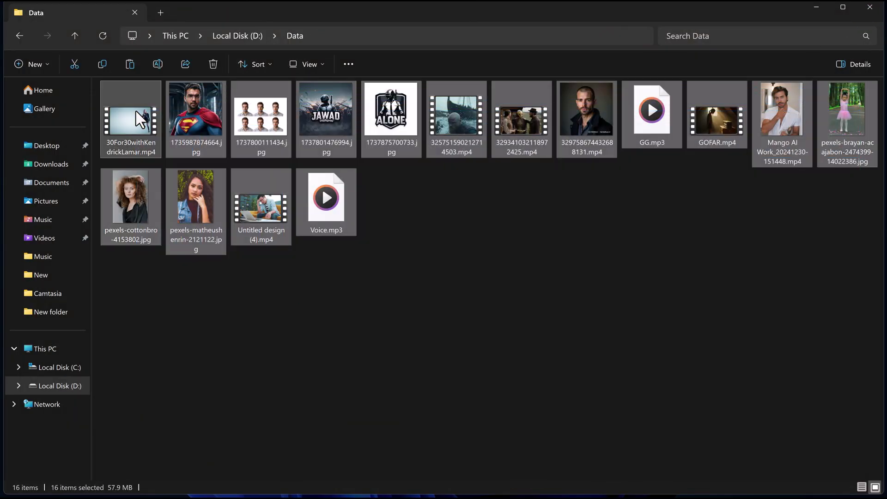
pyautogui.rightClick(330, 211)
pyautogui.click(494, 220)
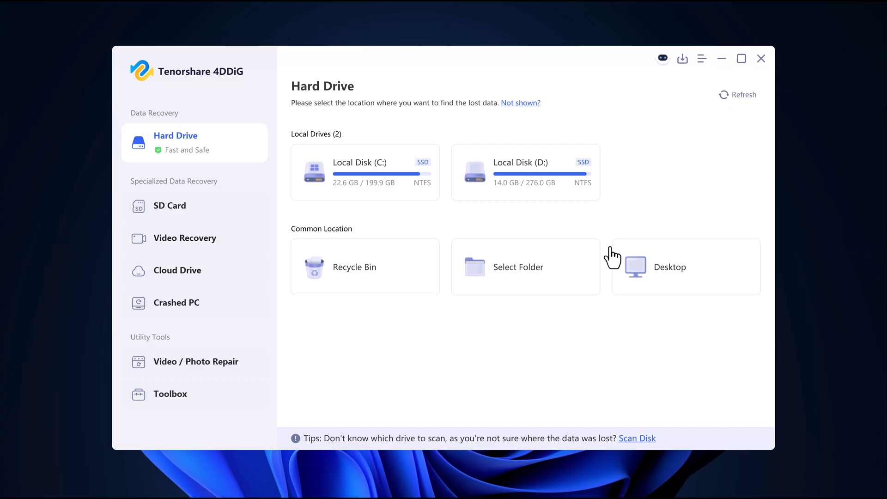
# - Scan Local Disk (D:) for Photo, Video, Document and Audio files, excluding Others
pyautogui.click(496, 168)
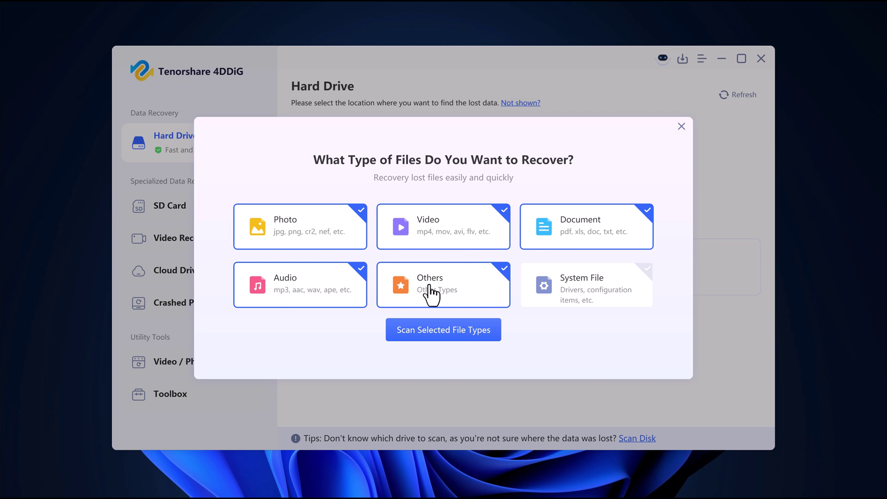
pyautogui.click(351, 236)
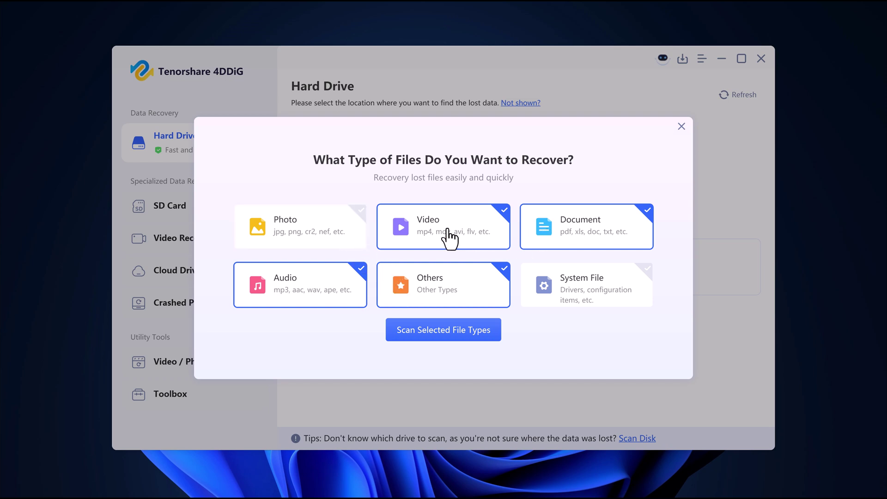
pyautogui.click(448, 238)
pyautogui.click(566, 235)
pyautogui.click(342, 295)
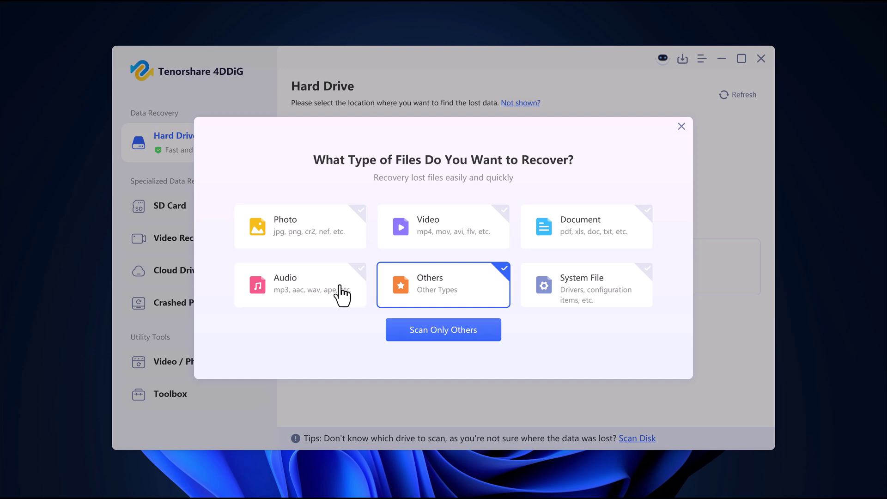
pyautogui.click(337, 233)
pyautogui.click(451, 237)
pyautogui.click(544, 238)
pyautogui.click(359, 300)
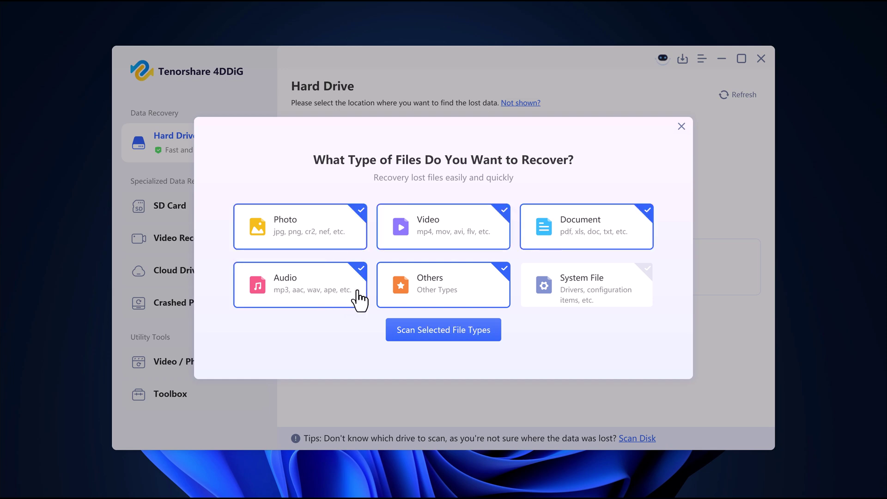
pyautogui.click(467, 300)
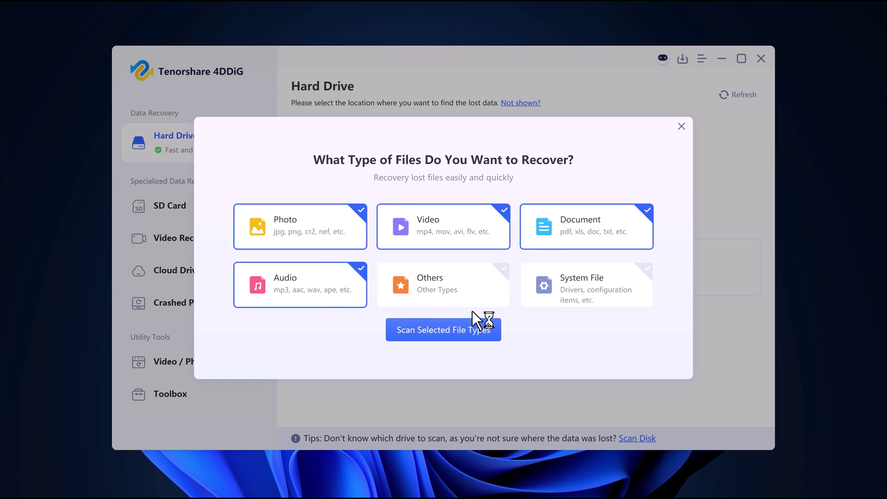
pyautogui.click(479, 342)
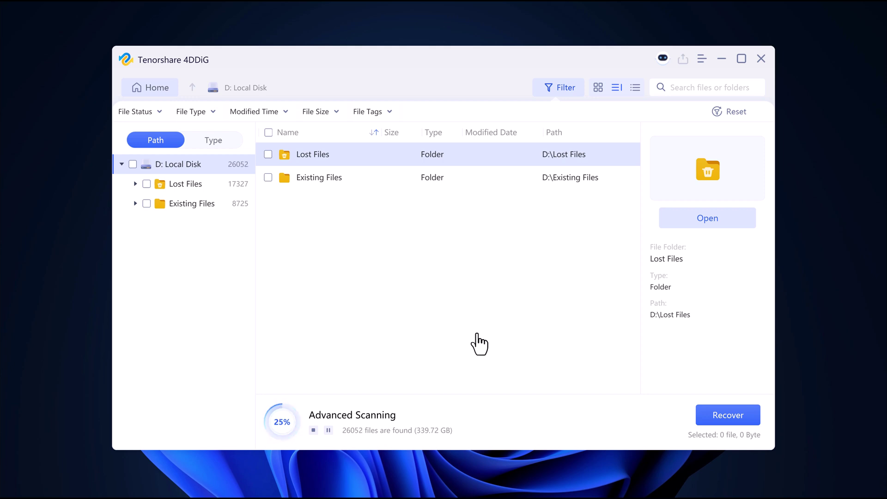
# - Stop the running advanced scan of Local Disk (D:) and confirm
pyautogui.click(313, 430)
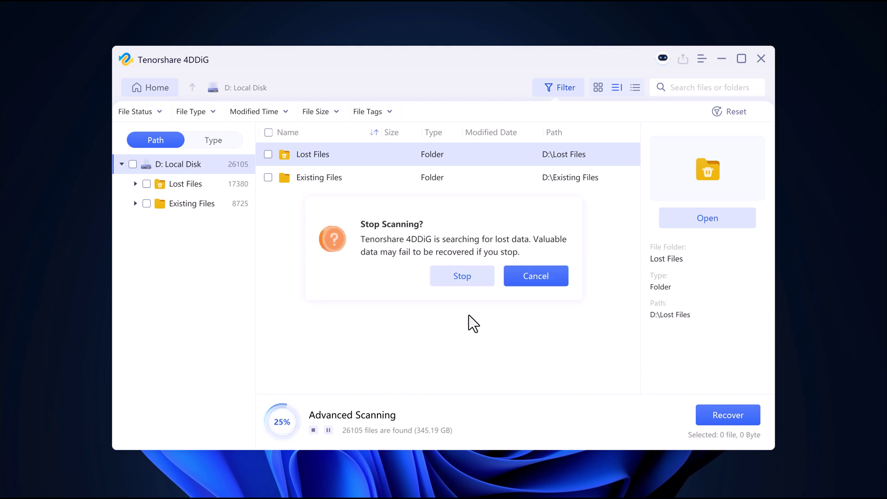
pyautogui.click(467, 279)
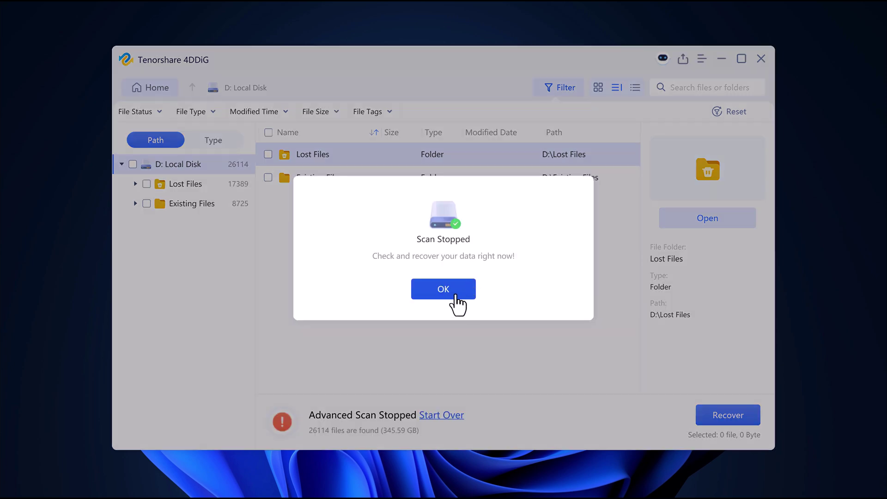
# - Dismiss the Scan Stopped notice and browse results by type, opening Photo > png
pyautogui.click(455, 296)
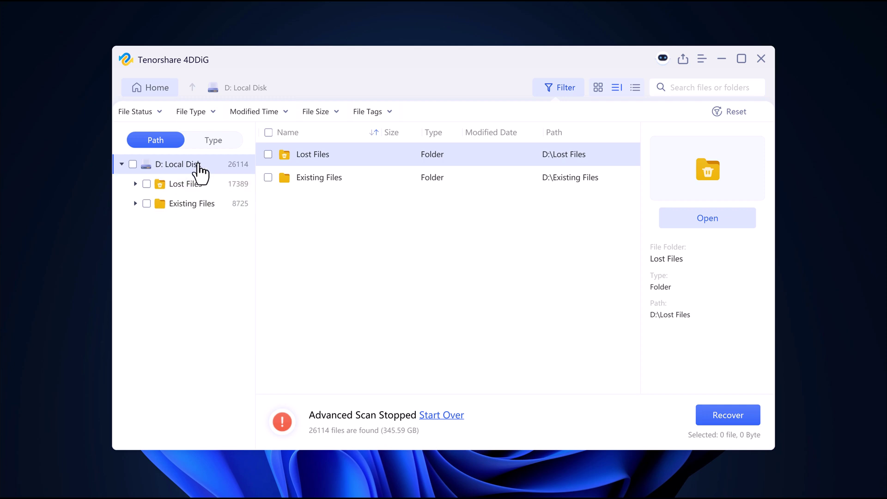
pyautogui.click(206, 185)
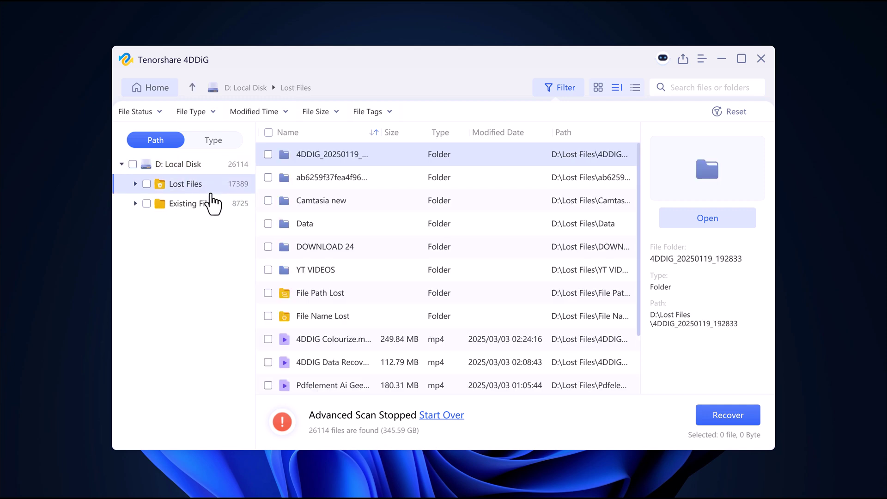
pyautogui.click(213, 140)
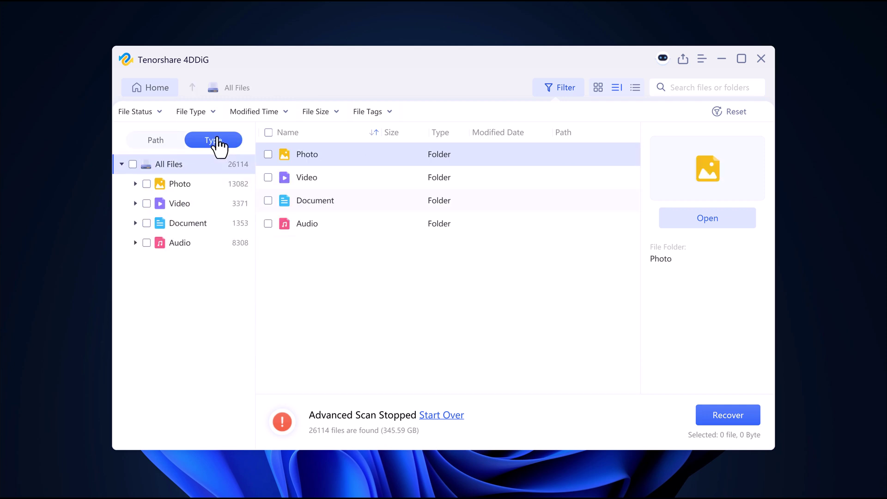
pyautogui.click(308, 158)
pyautogui.doubleClick(331, 165)
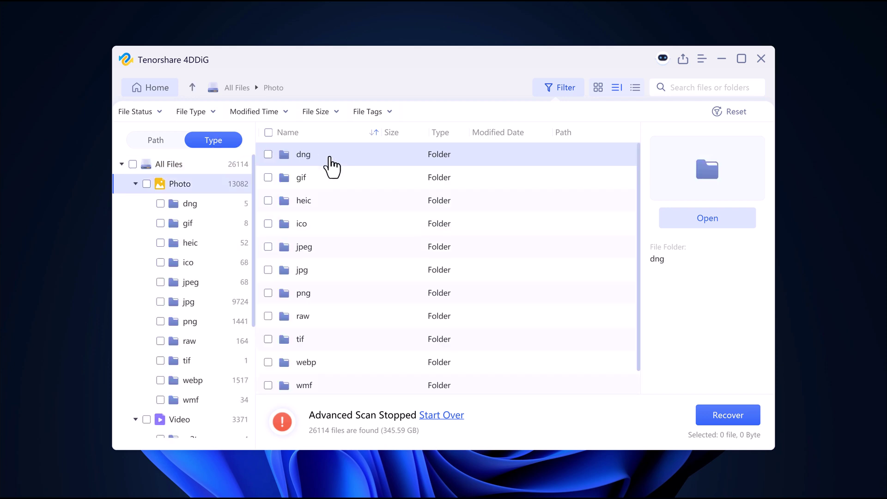
pyautogui.doubleClick(323, 299)
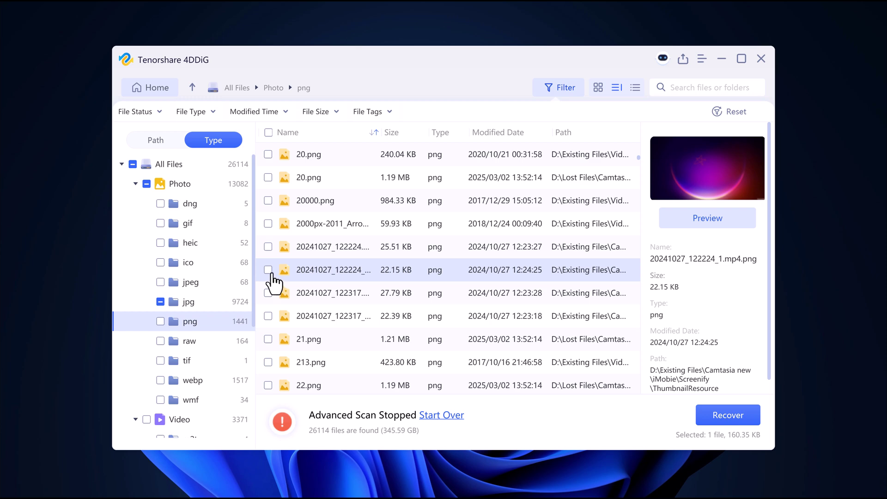
# - Tick a png image, several mp4 videos and two m4v clips for recovery
pyautogui.click(268, 270)
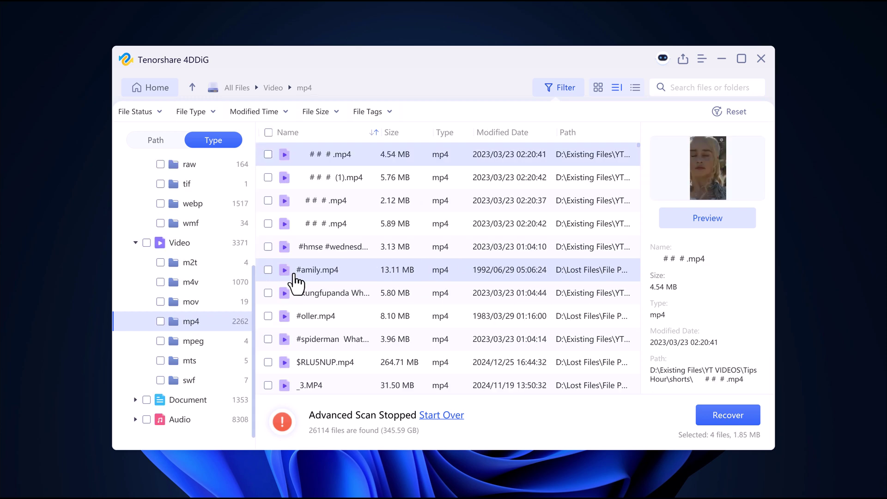
pyautogui.click(268, 269)
pyautogui.click(268, 247)
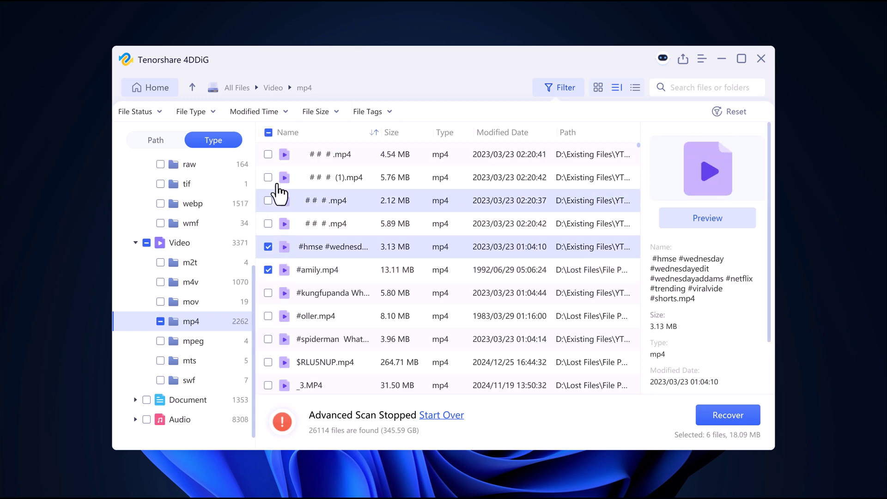
pyautogui.click(268, 178)
pyautogui.click(268, 292)
pyautogui.scroll(-10, 307, 346)
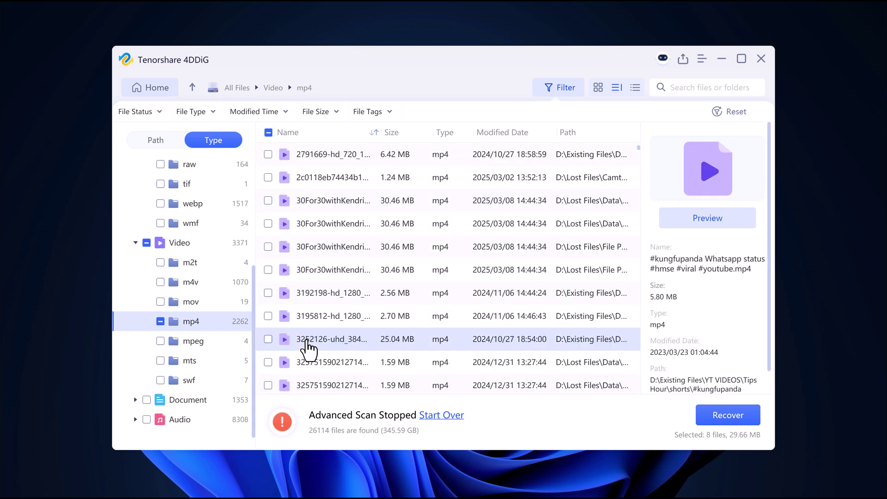
pyautogui.click(267, 316)
pyautogui.click(268, 339)
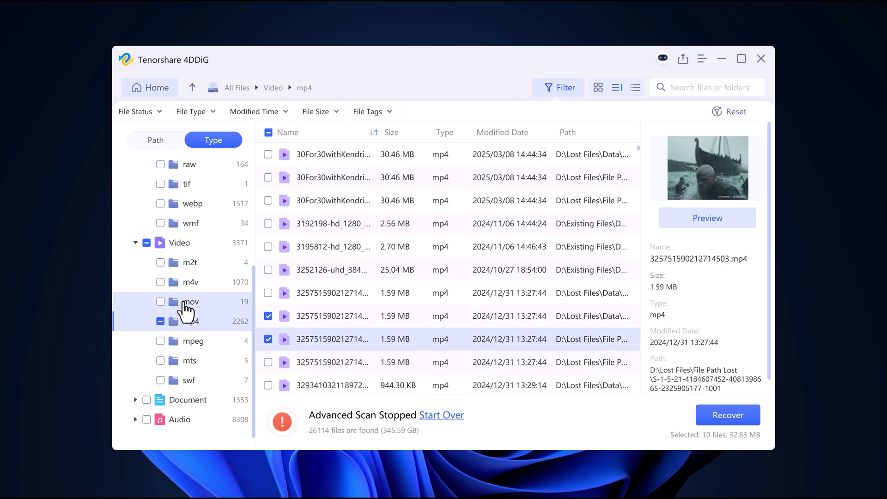
pyautogui.click(190, 282)
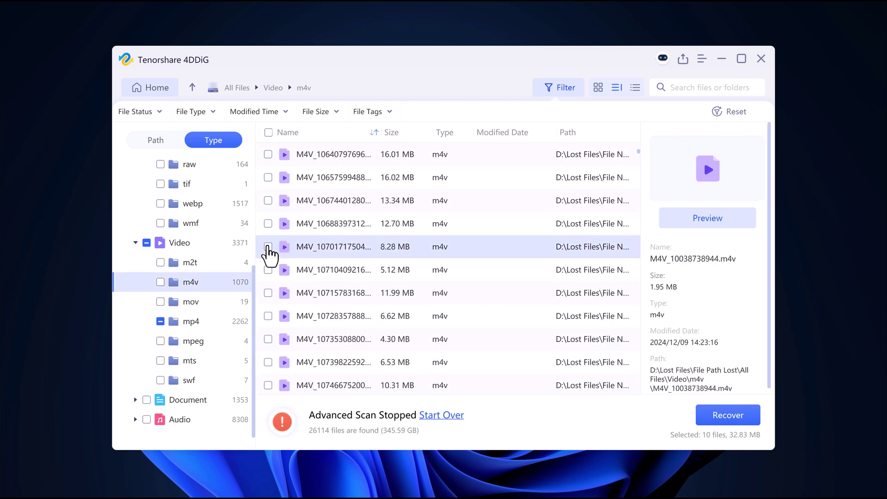
pyautogui.click(268, 246)
pyautogui.click(268, 269)
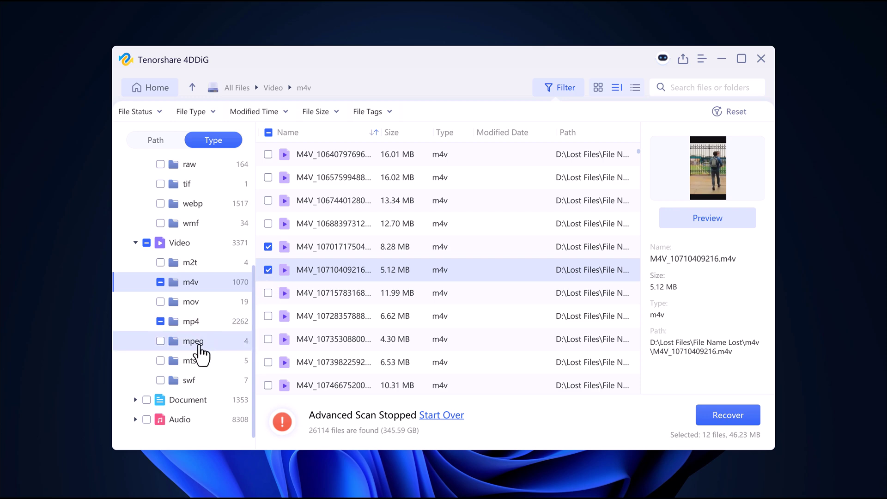
# - Open Audio > mp3 and tick two mp3 tracks, including #32.mp3
pyautogui.click(186, 405)
pyautogui.click(180, 419)
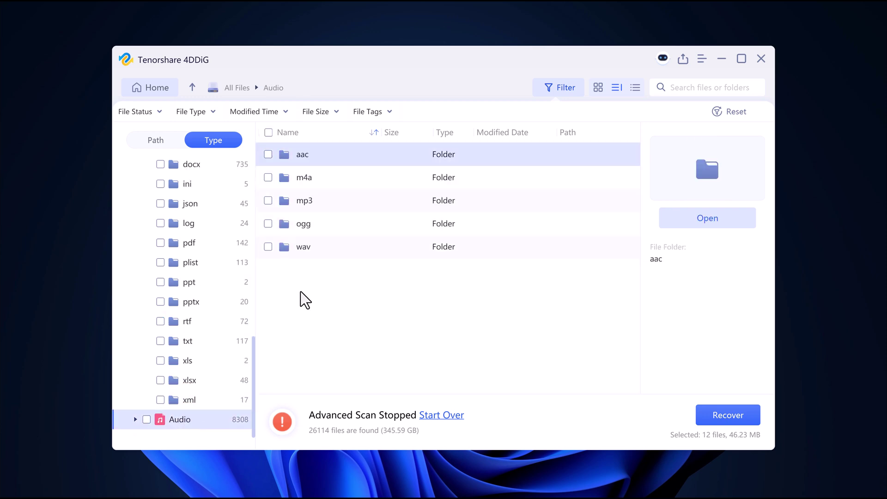
pyautogui.doubleClick(324, 185)
pyautogui.doubleClick(305, 200)
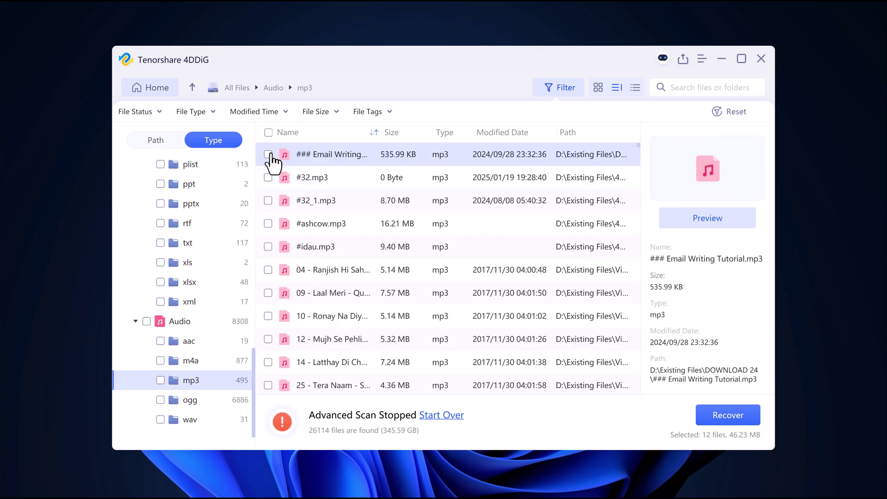
pyautogui.click(268, 155)
pyautogui.click(271, 181)
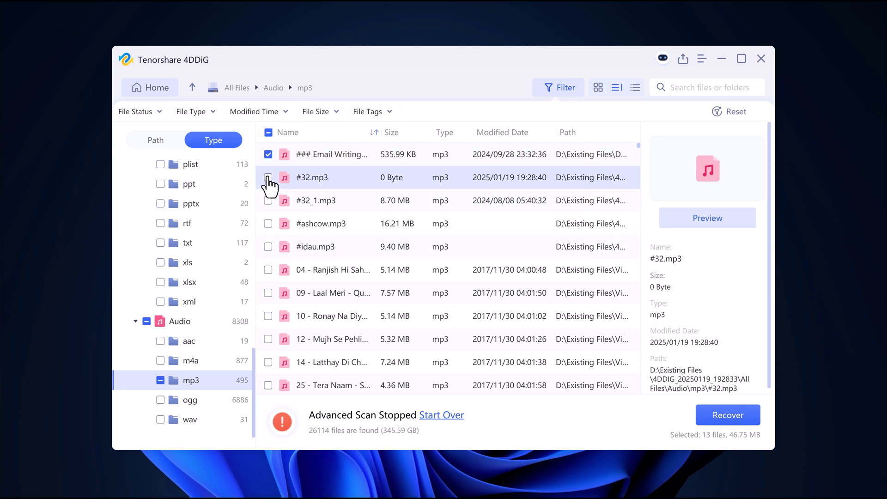
pyautogui.click(268, 177)
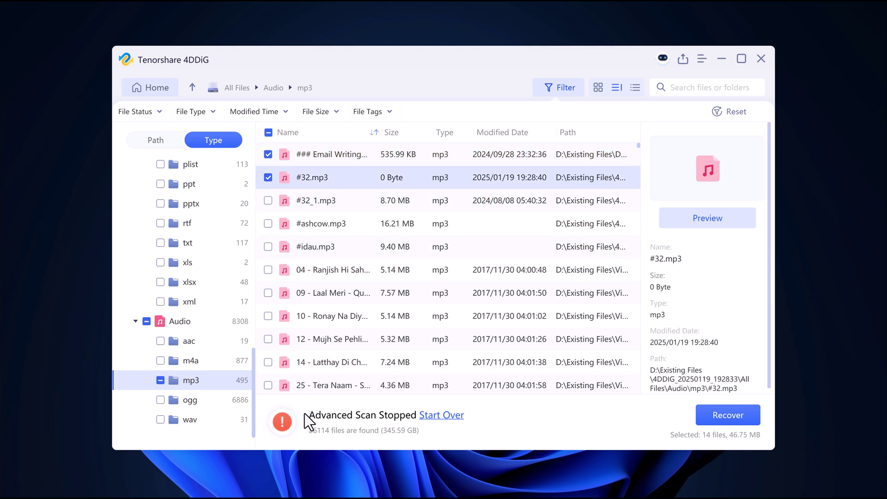
# - Recover the 14 ticked files to Local Disk (C:) without repair and view the output folder
pyautogui.click(748, 418)
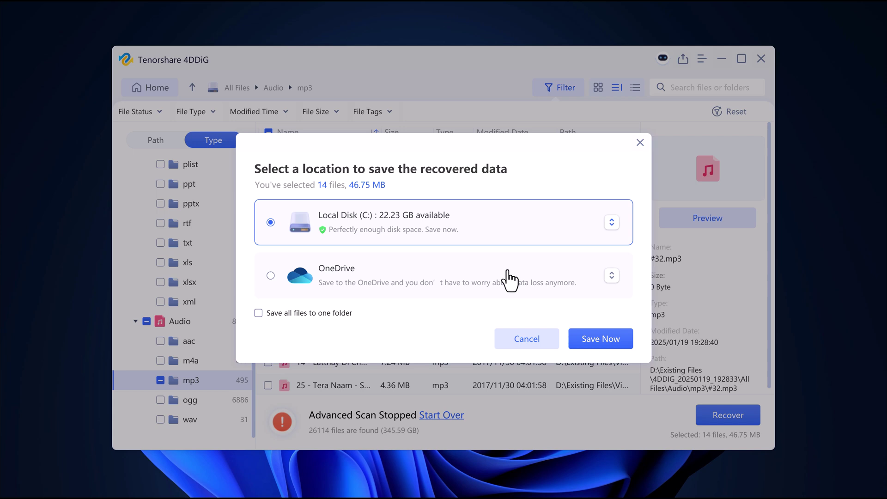
pyautogui.click(605, 338)
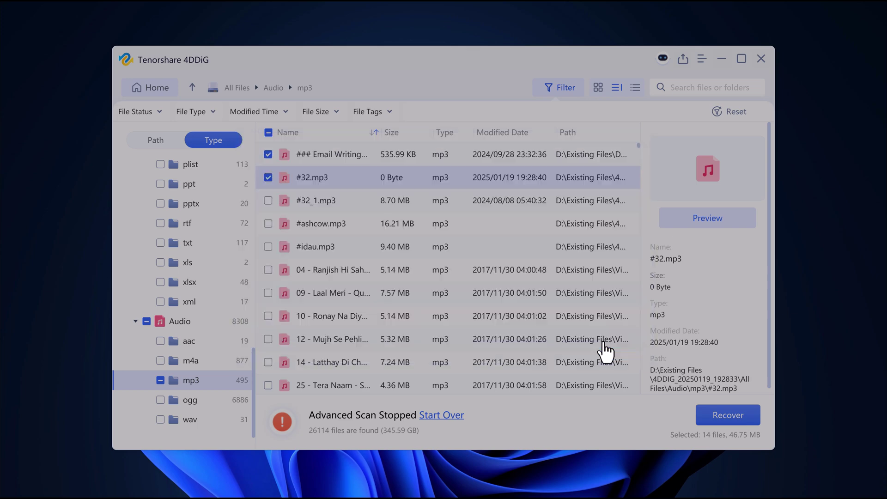
pyautogui.click(431, 283)
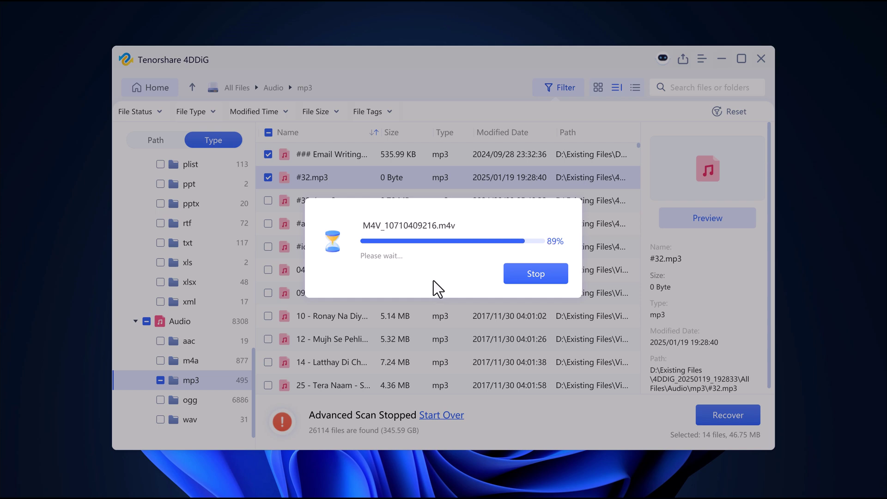
pyautogui.click(433, 282)
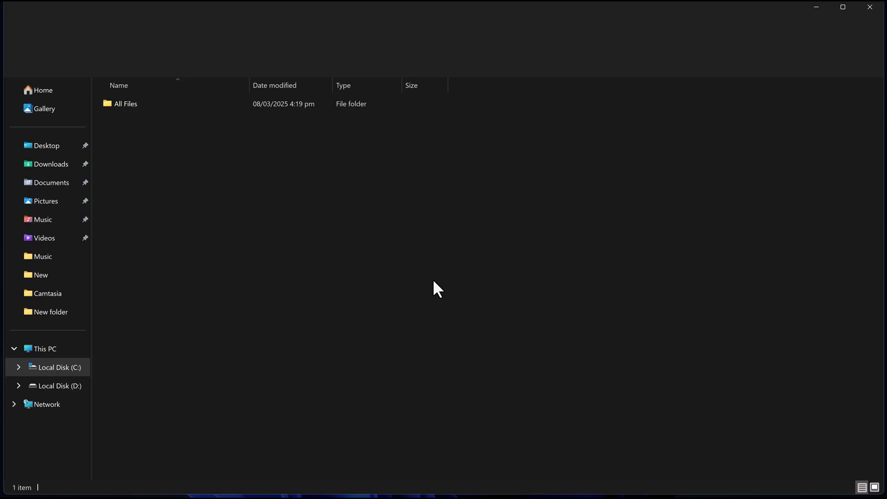
# - Go to the Desktop and select the recovered 1737801476994.jpg photo
pyautogui.click(67, 144)
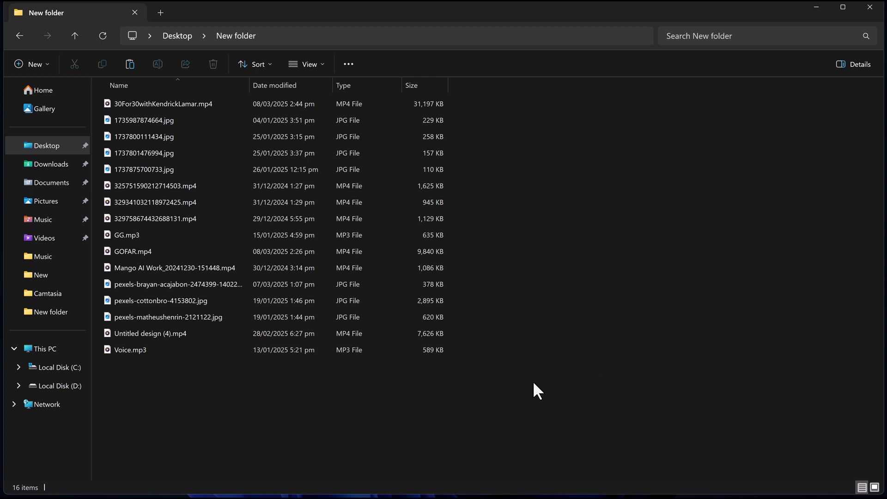
pyautogui.click(168, 150)
# - Open the recovered 1737801476994.jpg photo to check it
pyautogui.doubleClick(168, 153)
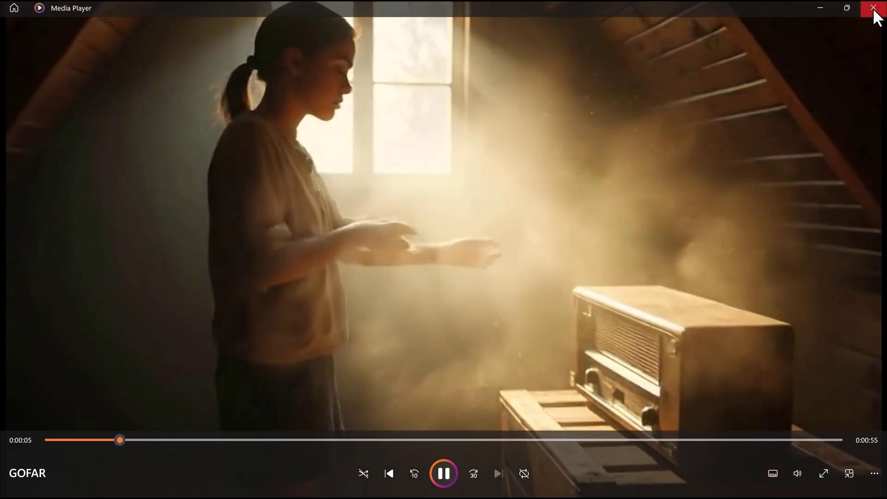
# - Close Media Player, File Explorer and the Recovery Completed notice, then leave the scan results for the Home screen listing Local Disk C: and D:
pyautogui.click(873, 8)
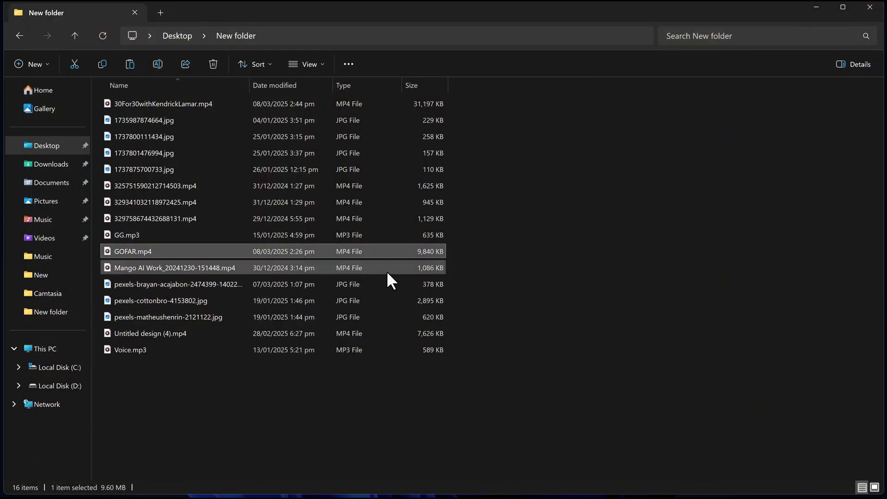
pyautogui.click(865, 14)
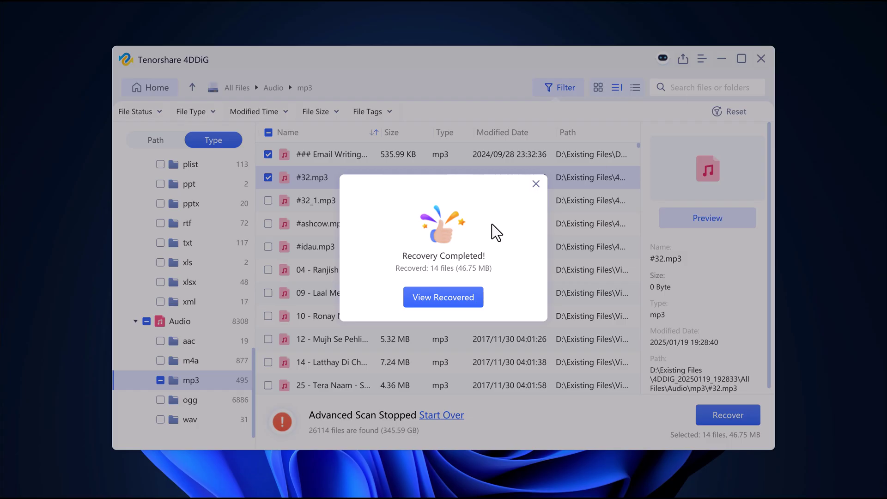
pyautogui.click(536, 184)
pyautogui.click(145, 88)
pyautogui.click(472, 278)
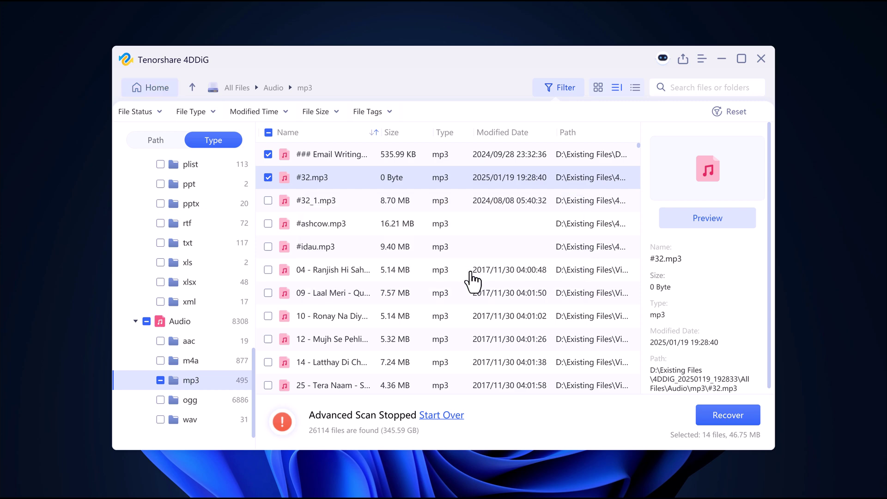